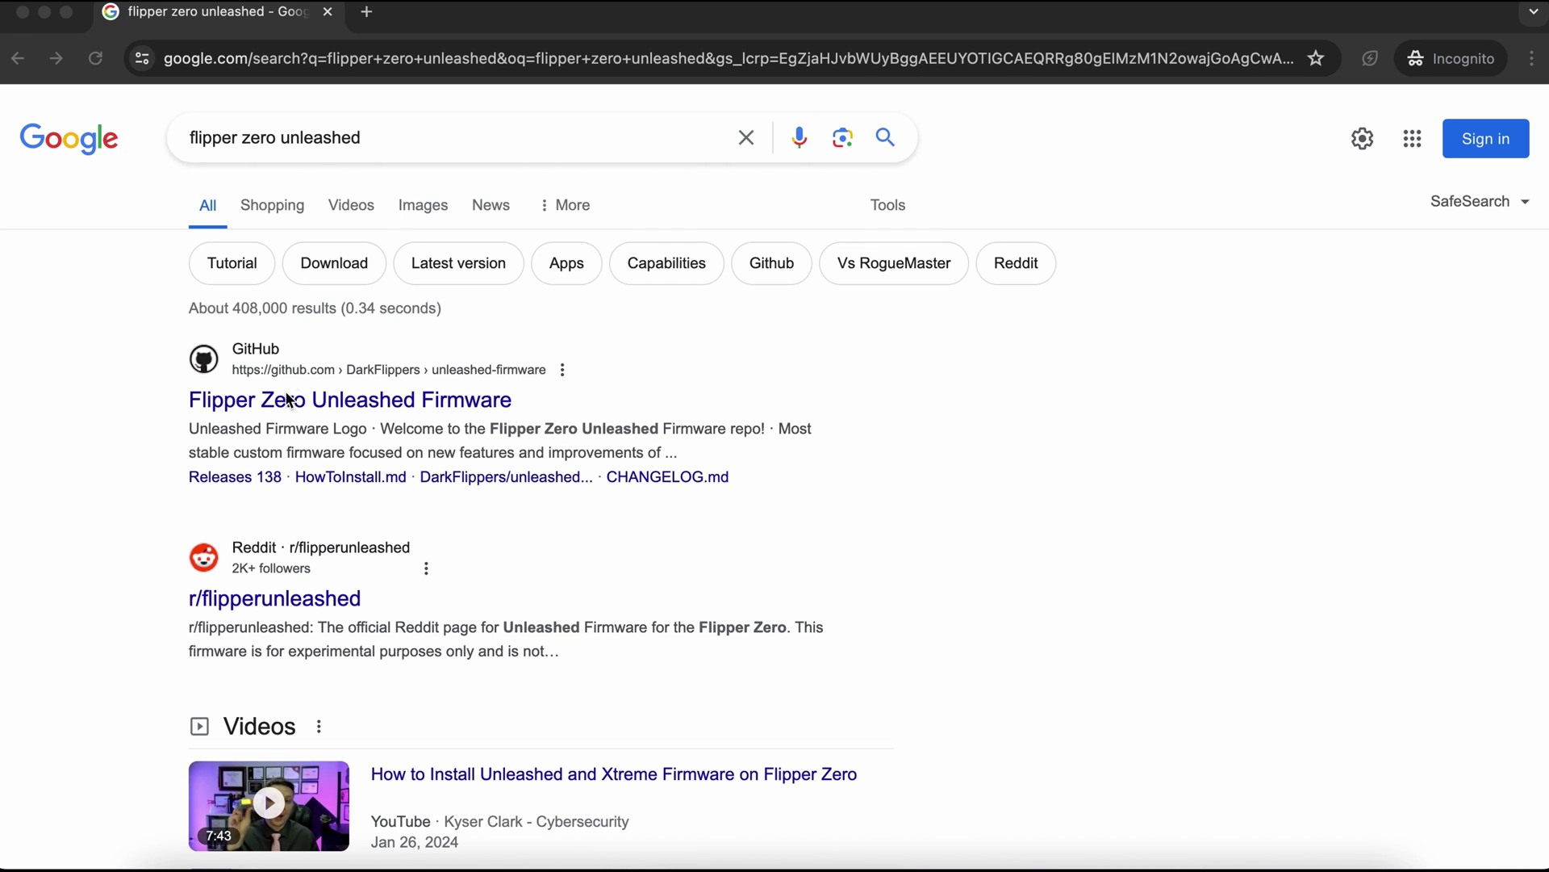
Step: Open the DarkFlippers Unleashed firmware repository and its latest release, unlshd-073
{"action": "left_click", "coordinate": [412, 401]}
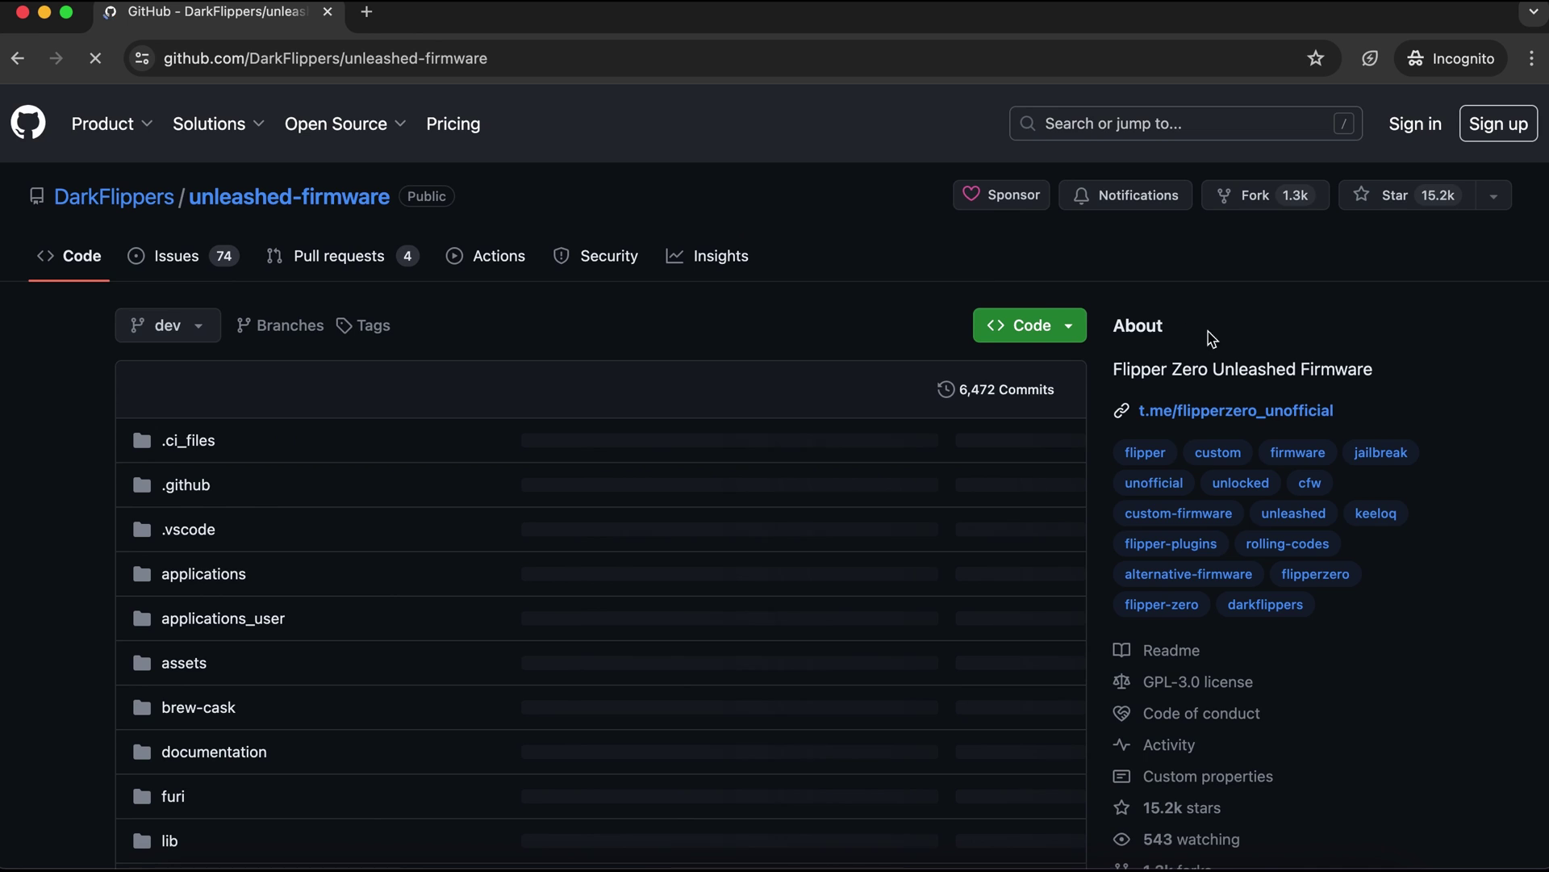
{"action": "scroll", "coordinate": [1332, 485], "scroll_direction": "down", "scroll_amount": 3}
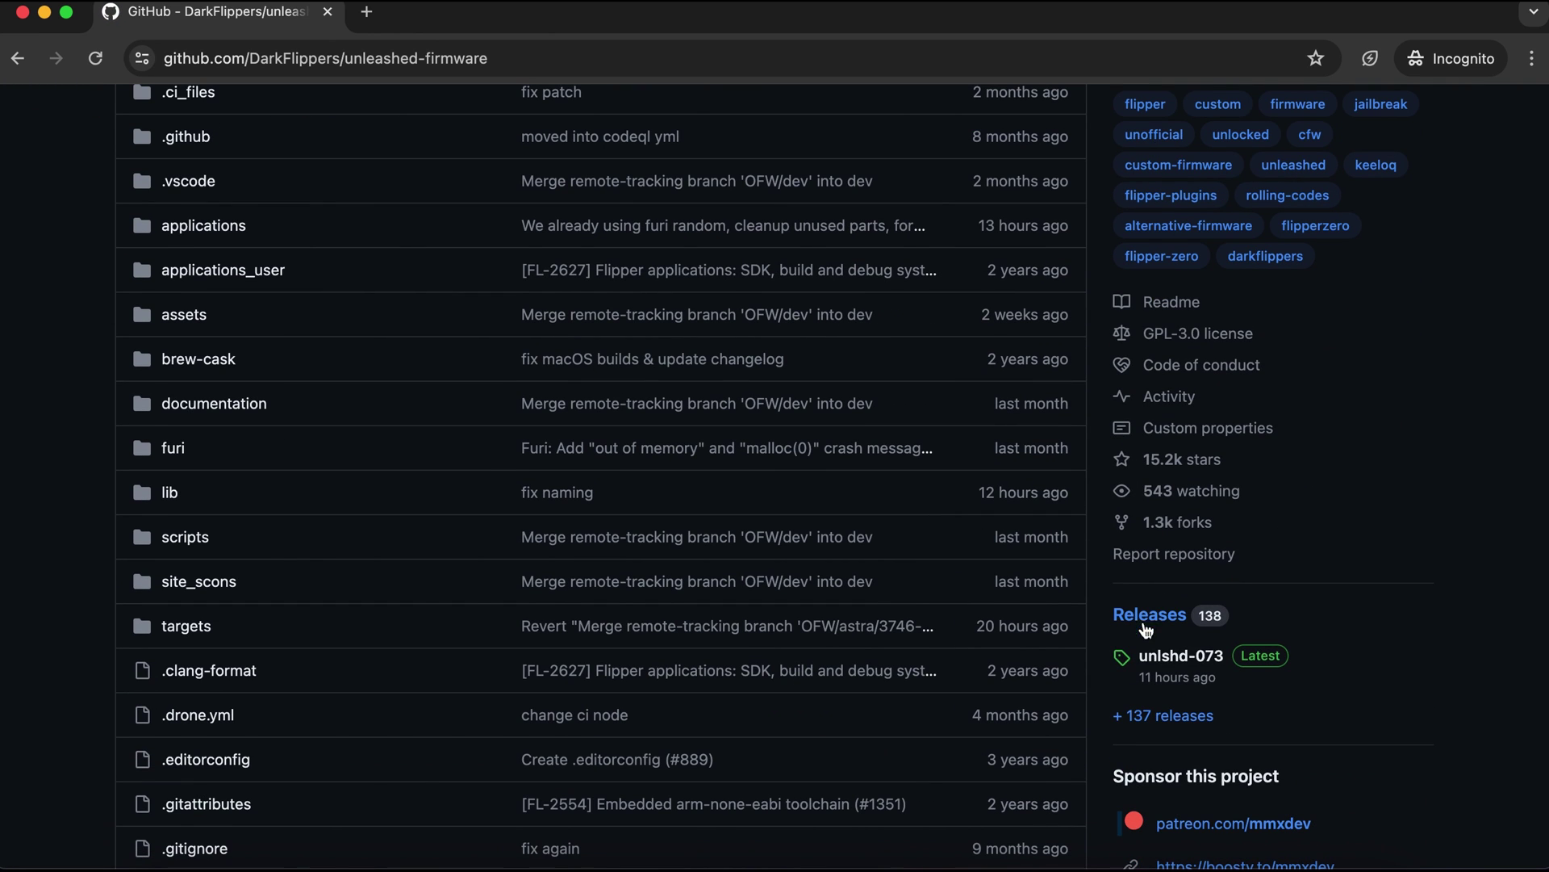
{"action": "left_click", "coordinate": [1170, 659]}
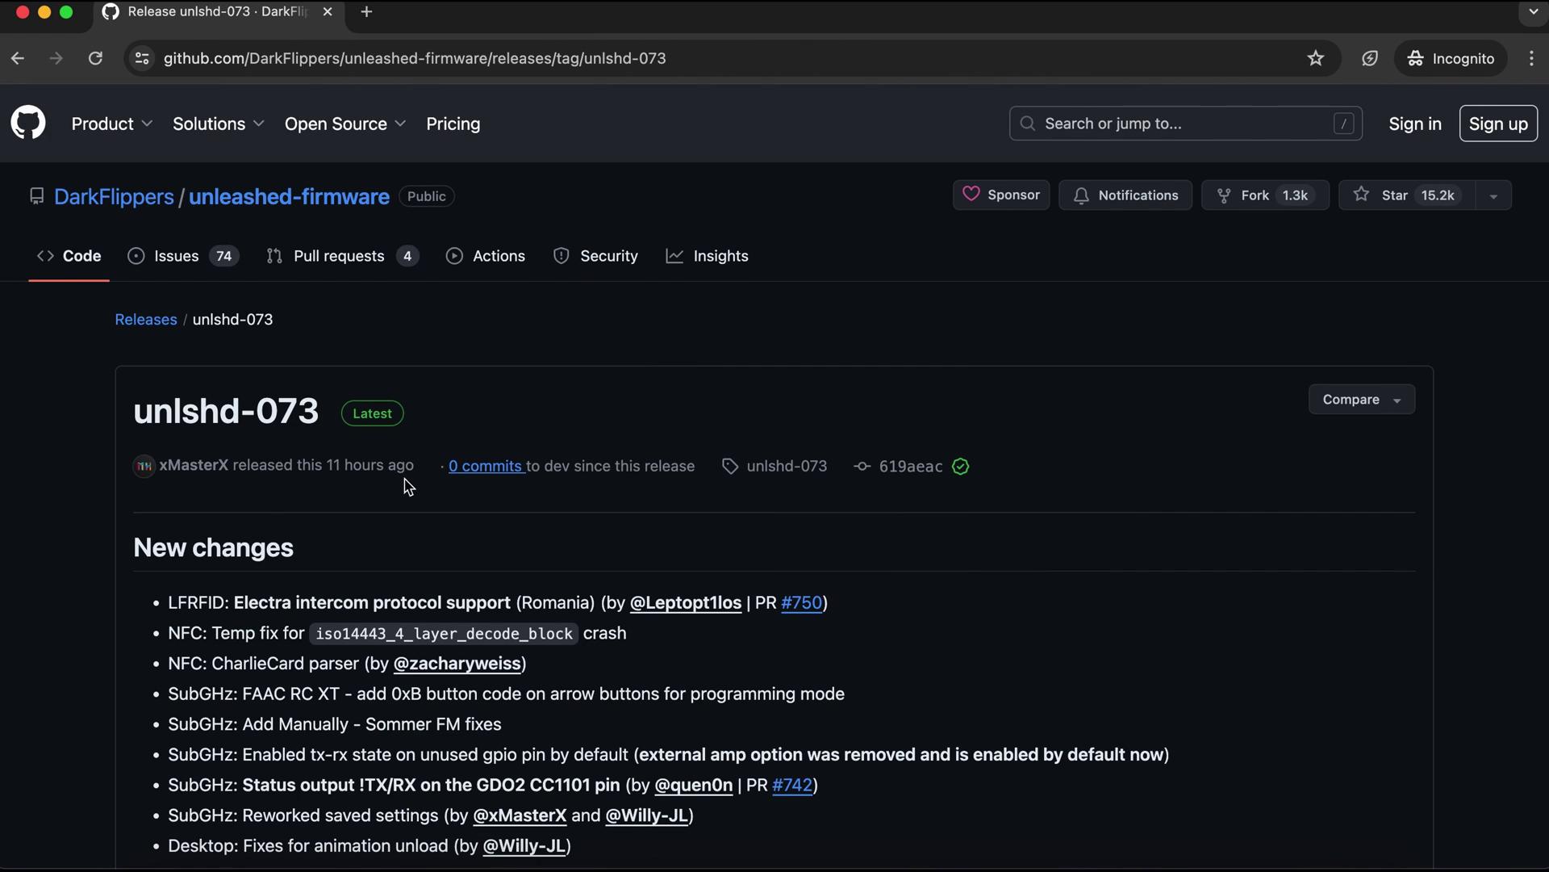
{"action": "scroll", "coordinate": [325, 500], "scroll_direction": "down", "scroll_amount": 2}
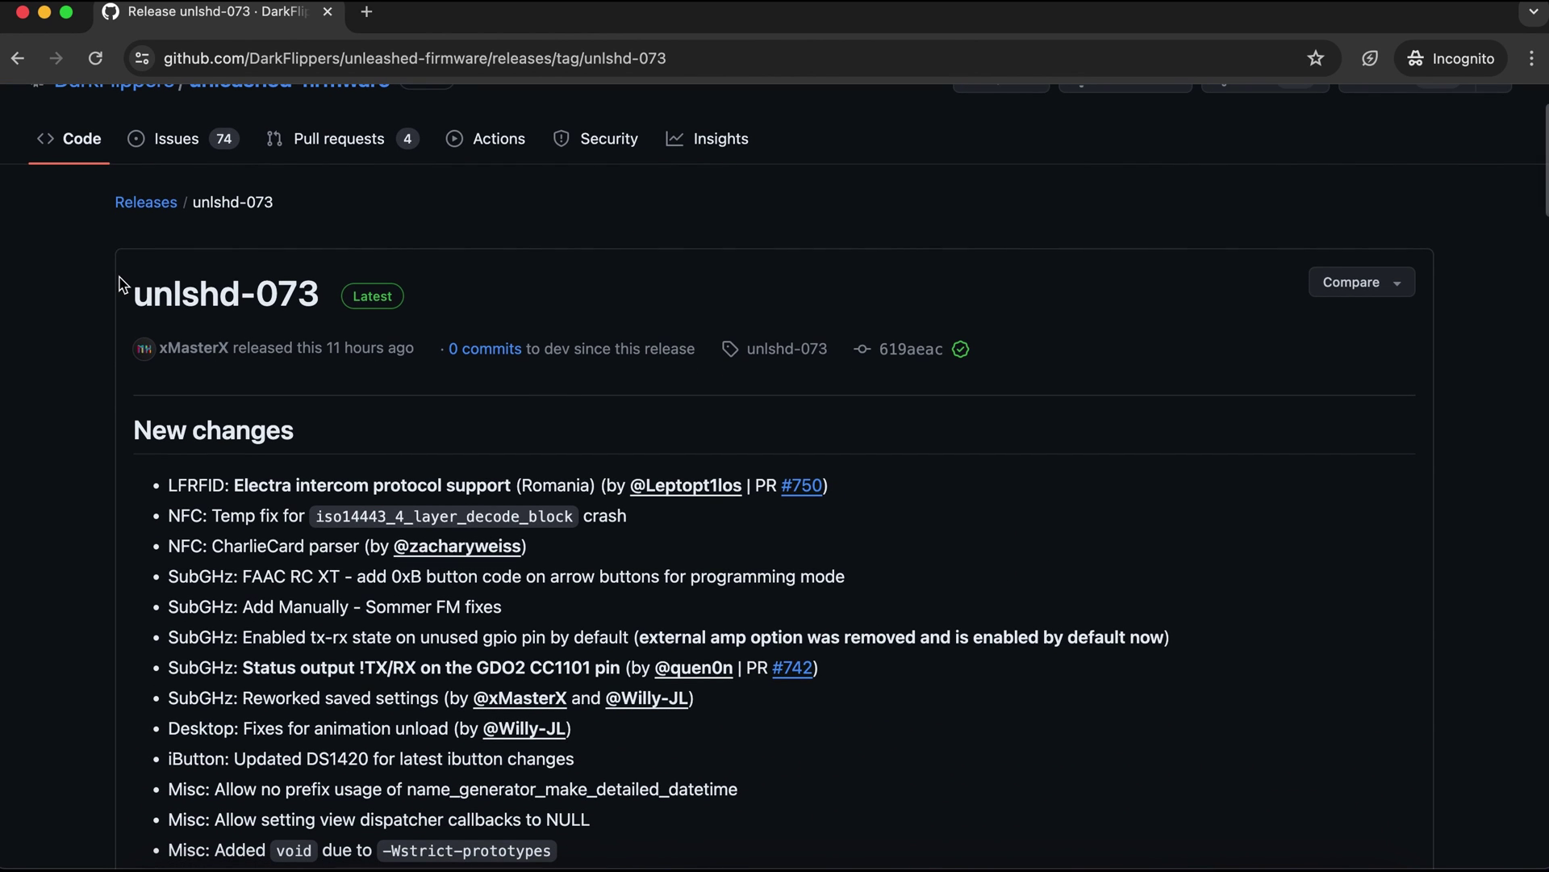
Step: Highlight the release name unlshd-073 on the release page
{"action": "left_click_drag", "start_coordinate": [121, 291], "coordinate": [322, 296]}
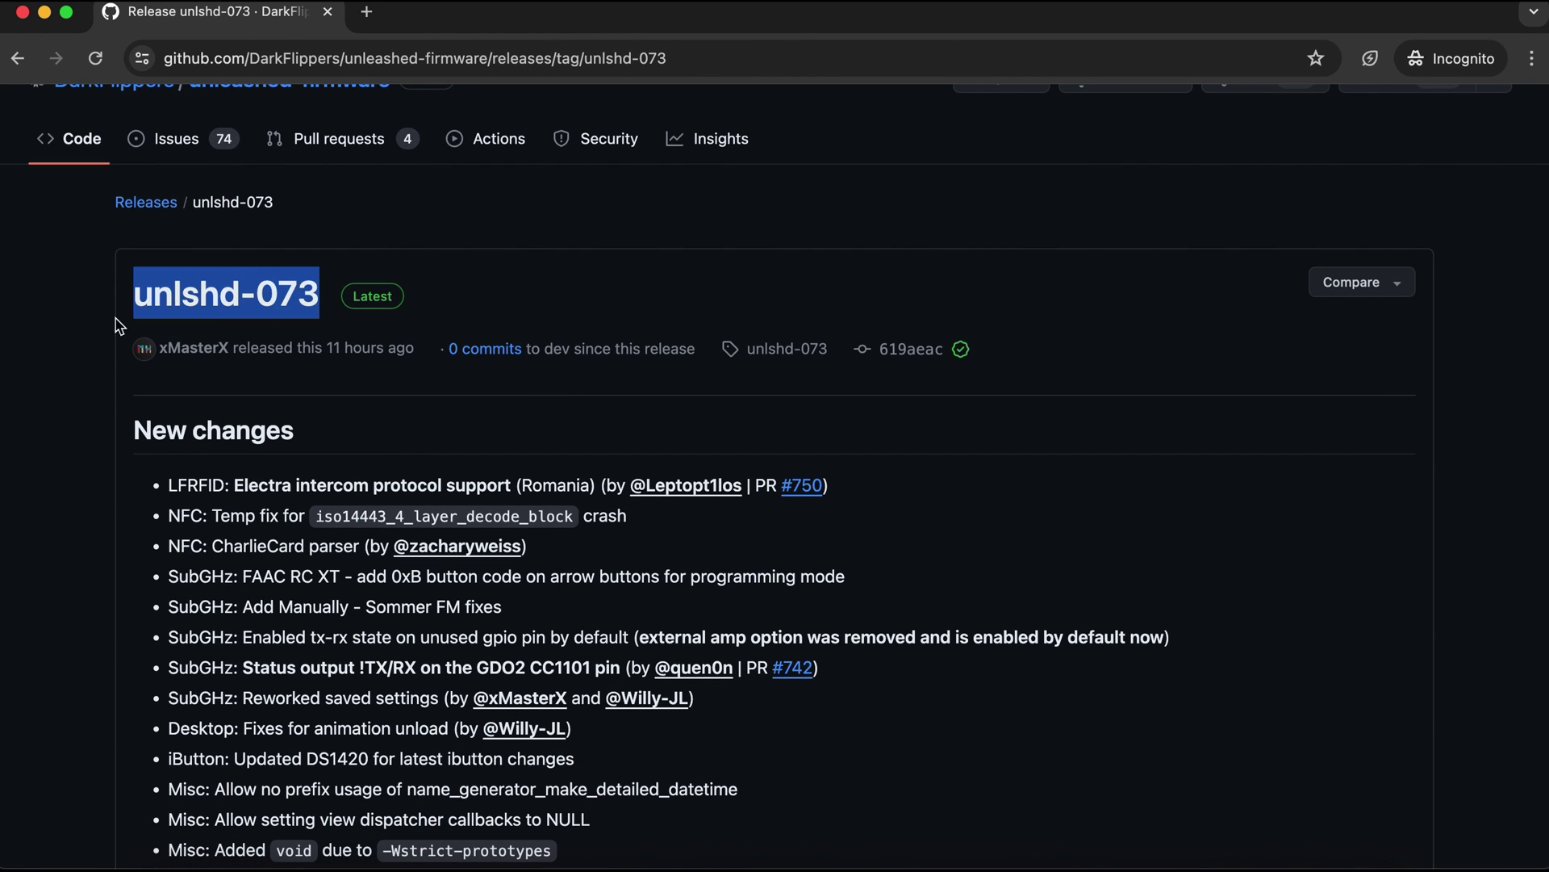
{"action": "scroll", "coordinate": [105, 332], "scroll_direction": "down", "scroll_amount": 2}
{"action": "scroll", "coordinate": [97, 335], "scroll_direction": "down", "scroll_amount": 2}
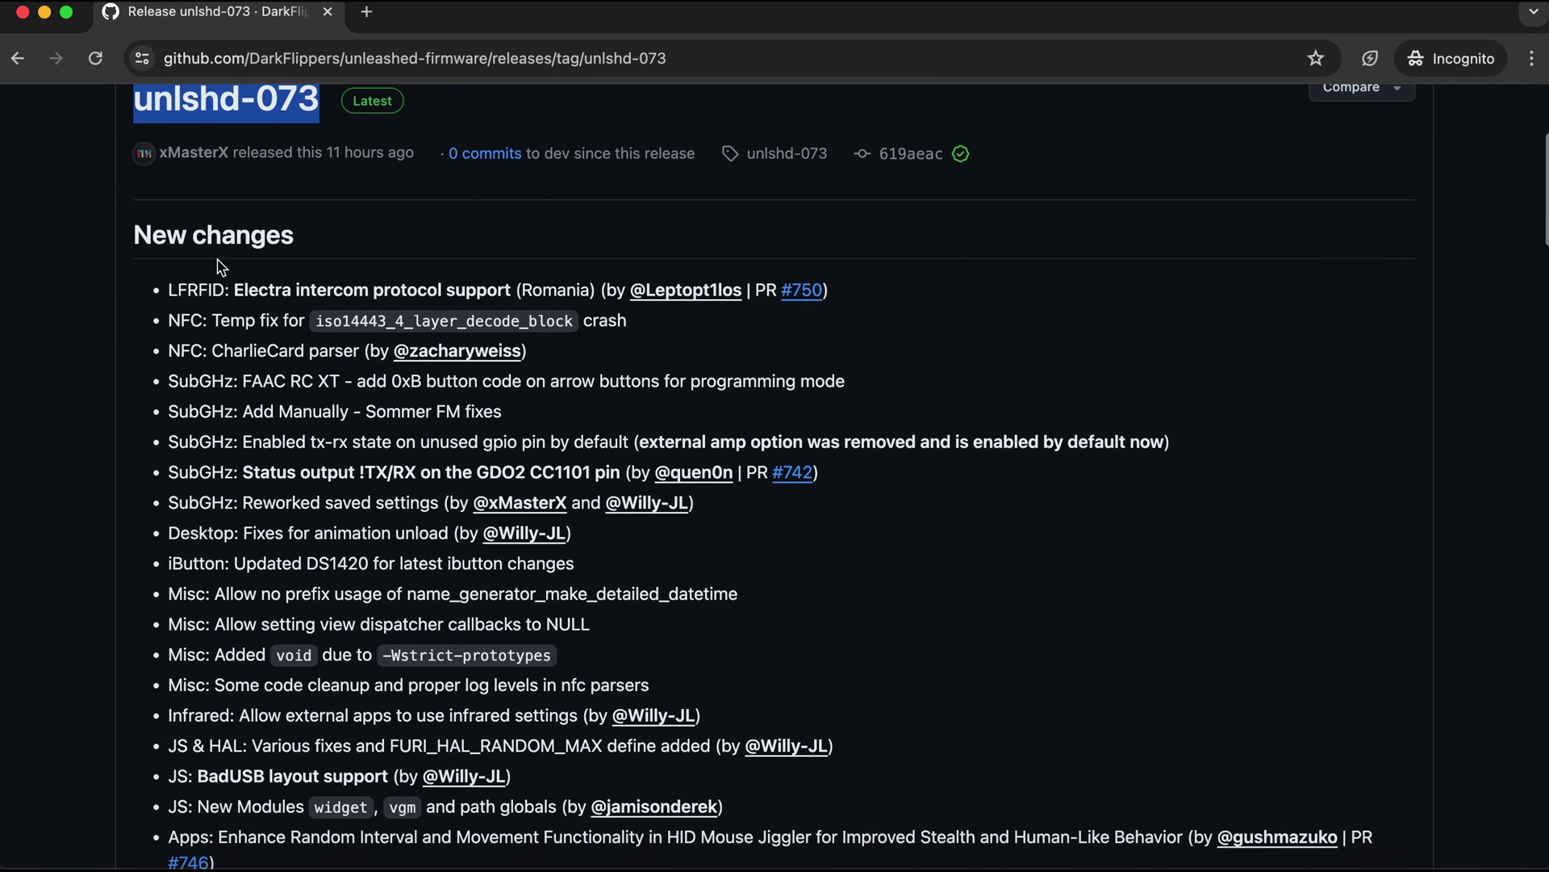
{"action": "scroll", "coordinate": [218, 266], "scroll_direction": "down", "scroll_amount": 2}
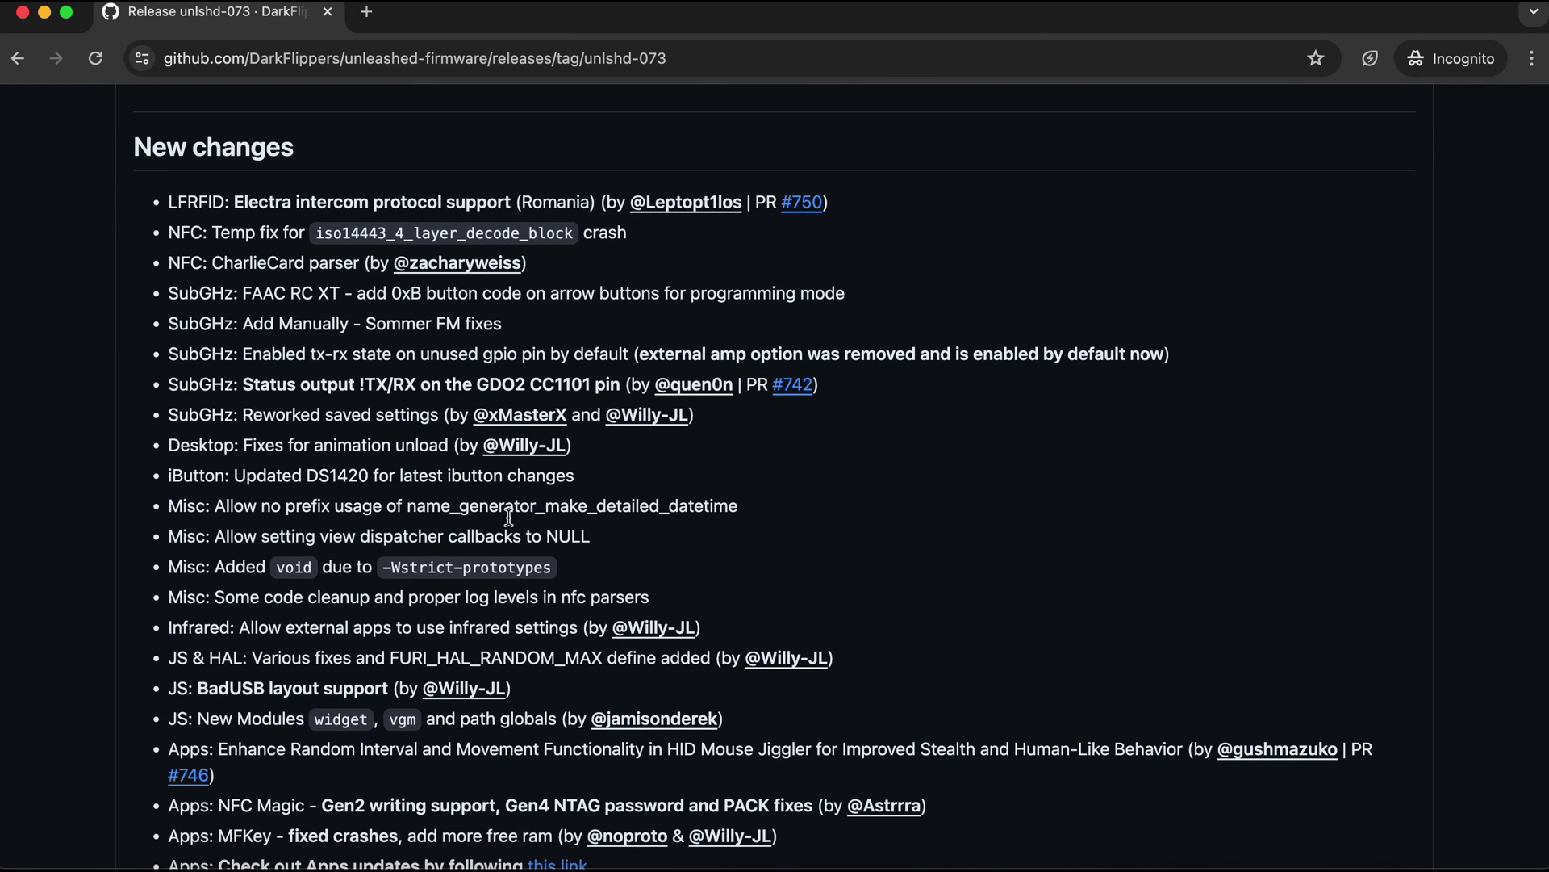
{"action": "scroll", "coordinate": [527, 540], "scroll_direction": "down", "scroll_amount": 1}
{"action": "scroll", "coordinate": [532, 552], "scroll_direction": "down", "scroll_amount": 4}
{"action": "scroll", "coordinate": [545, 575], "scroll_direction": "down", "scroll_amount": 3}
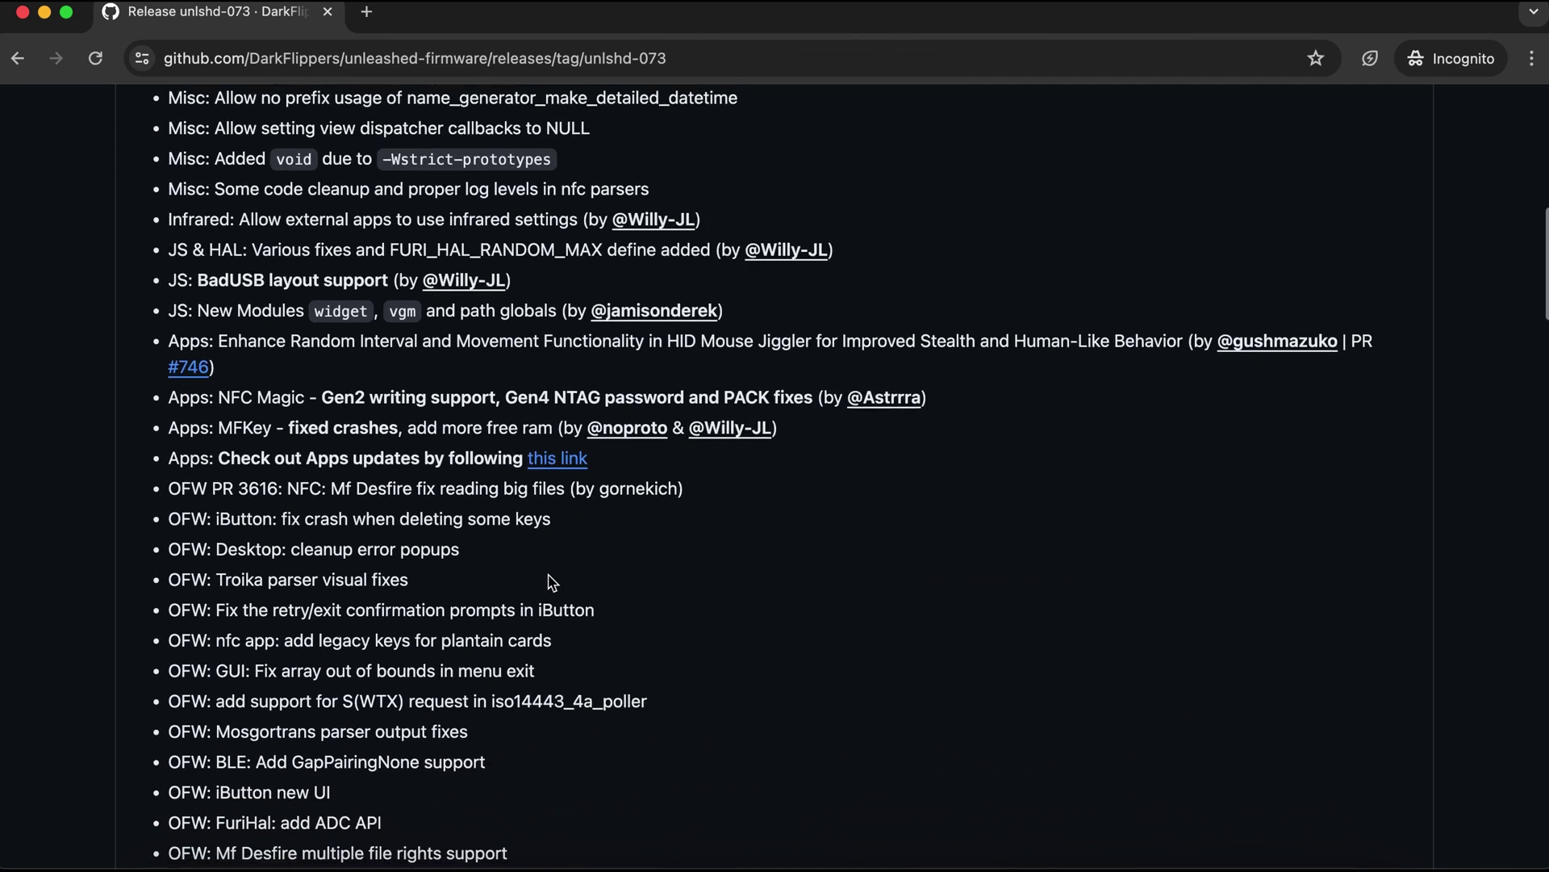
{"action": "scroll", "coordinate": [548, 582], "scroll_direction": "down", "scroll_amount": 1}
{"action": "scroll", "coordinate": [548, 583], "scroll_direction": "down", "scroll_amount": 2}
{"action": "scroll", "coordinate": [548, 583], "scroll_direction": "down", "scroll_amount": 2}
{"action": "scroll", "coordinate": [548, 582], "scroll_direction": "down", "scroll_amount": 1}
{"action": "scroll", "coordinate": [548, 581], "scroll_direction": "down", "scroll_amount": 1}
{"action": "scroll", "coordinate": [549, 582], "scroll_direction": "down", "scroll_amount": 2}
{"action": "scroll", "coordinate": [548, 583], "scroll_direction": "down", "scroll_amount": 2}
{"action": "scroll", "coordinate": [549, 582], "scroll_direction": "down", "scroll_amount": 2}
{"action": "scroll", "coordinate": [549, 582], "scroll_direction": "down", "scroll_amount": 4}
{"action": "scroll", "coordinate": [549, 583], "scroll_direction": "down", "scroll_amount": 2}
{"action": "scroll", "coordinate": [548, 583], "scroll_direction": "down", "scroll_amount": 2}
{"action": "scroll", "coordinate": [549, 582], "scroll_direction": "down", "scroll_amount": 2}
{"action": "scroll", "coordinate": [549, 583], "scroll_direction": "down", "scroll_amount": 10}
{"action": "scroll", "coordinate": [549, 582], "scroll_direction": "down", "scroll_amount": 5}
{"action": "scroll", "coordinate": [548, 581], "scroll_direction": "down", "scroll_amount": 1}
{"action": "scroll", "coordinate": [548, 578], "scroll_direction": "down", "scroll_amount": 4}
{"action": "scroll", "coordinate": [549, 578], "scroll_direction": "down", "scroll_amount": 5}
{"action": "scroll", "coordinate": [549, 577], "scroll_direction": "down", "scroll_amount": 3}
{"action": "scroll", "coordinate": [548, 578], "scroll_direction": "down", "scroll_amount": 3}
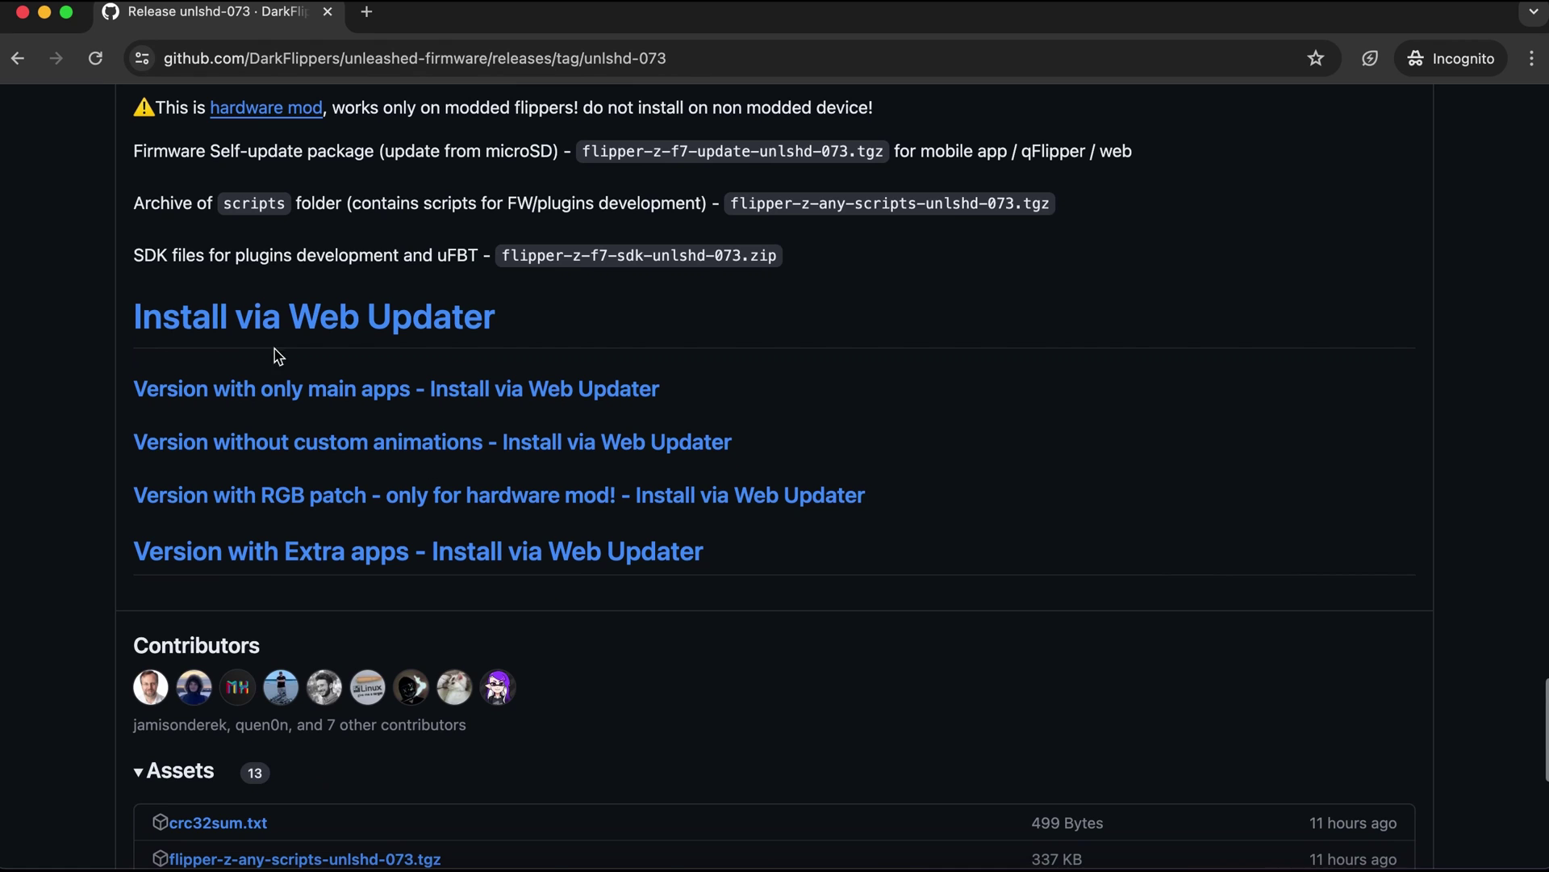
Step: Install the Extra apps release-cfw unlshd-073e firmware through the Flipper Lab web updater
{"action": "left_click", "coordinate": [322, 564]}
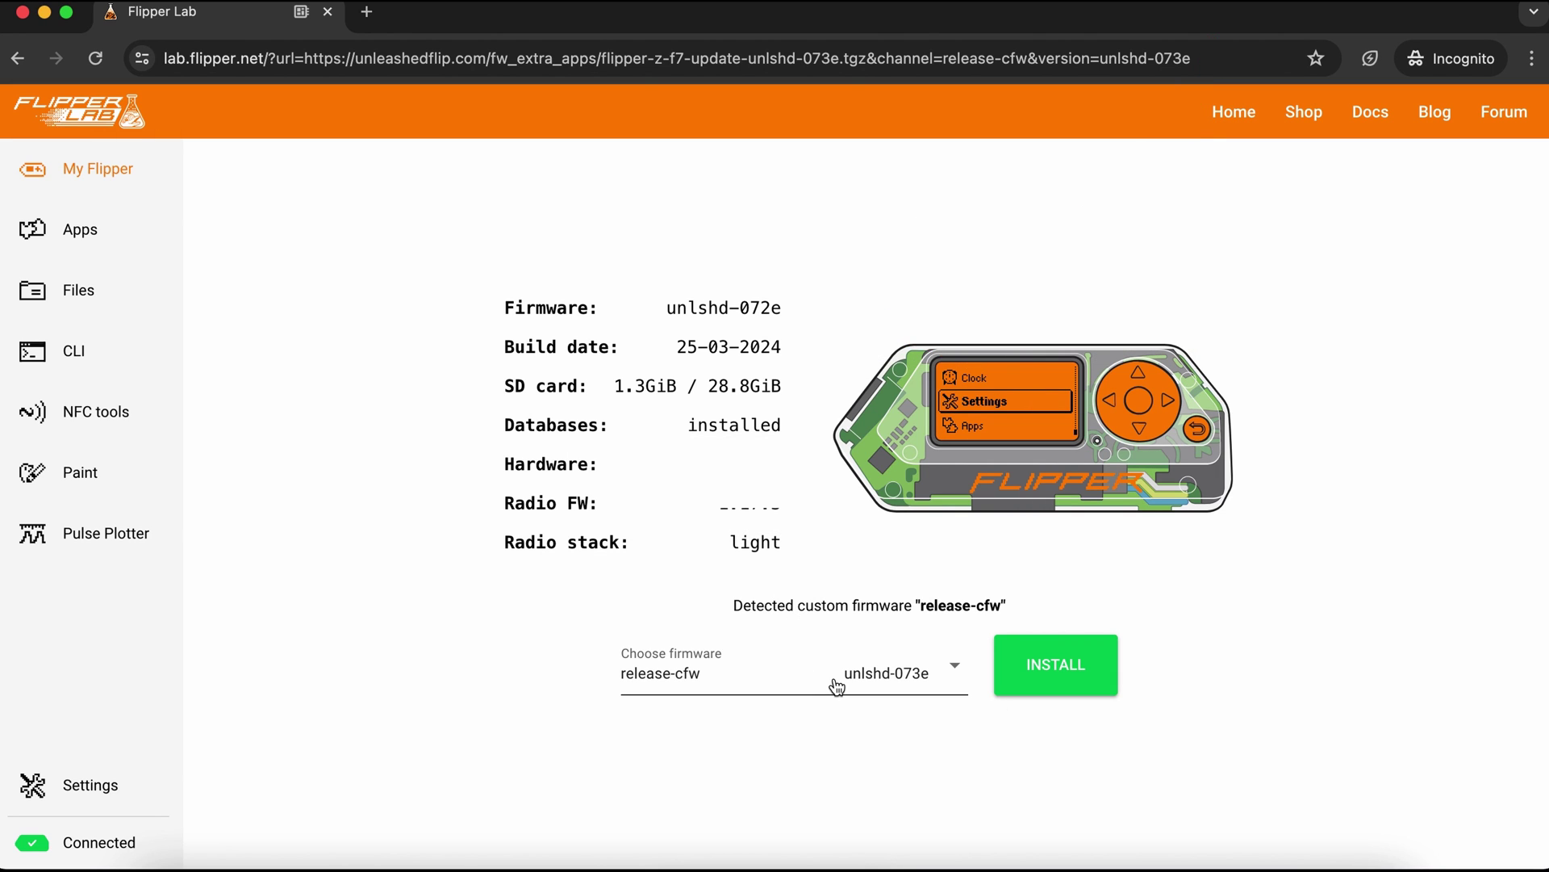
{"action": "left_click", "coordinate": [1065, 677]}
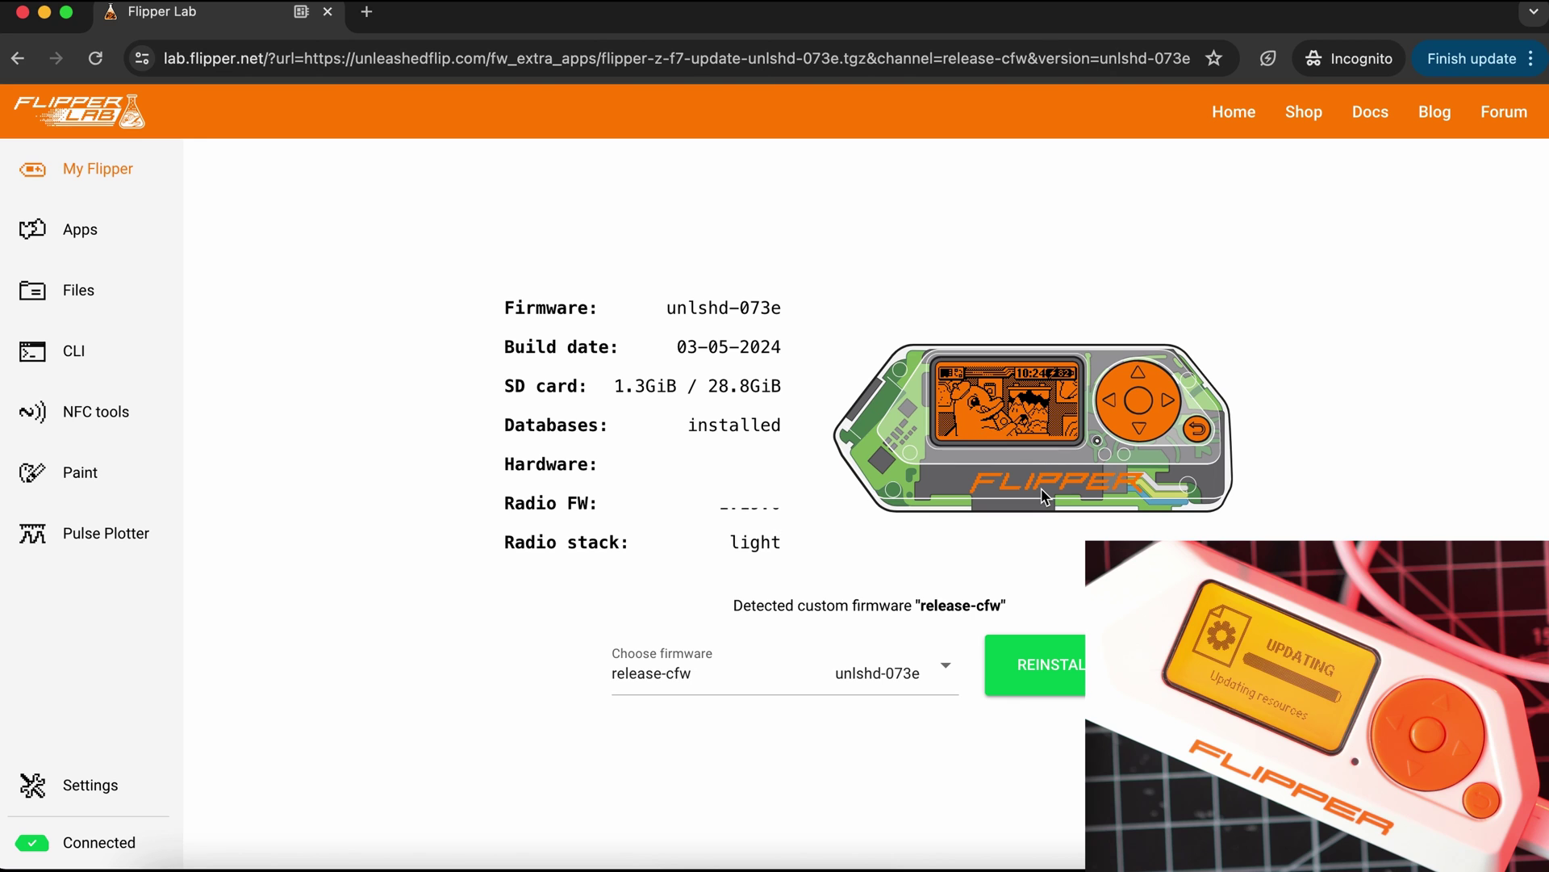
{"action": "left_click_drag", "start_coordinate": [660, 305], "coordinate": [806, 317]}
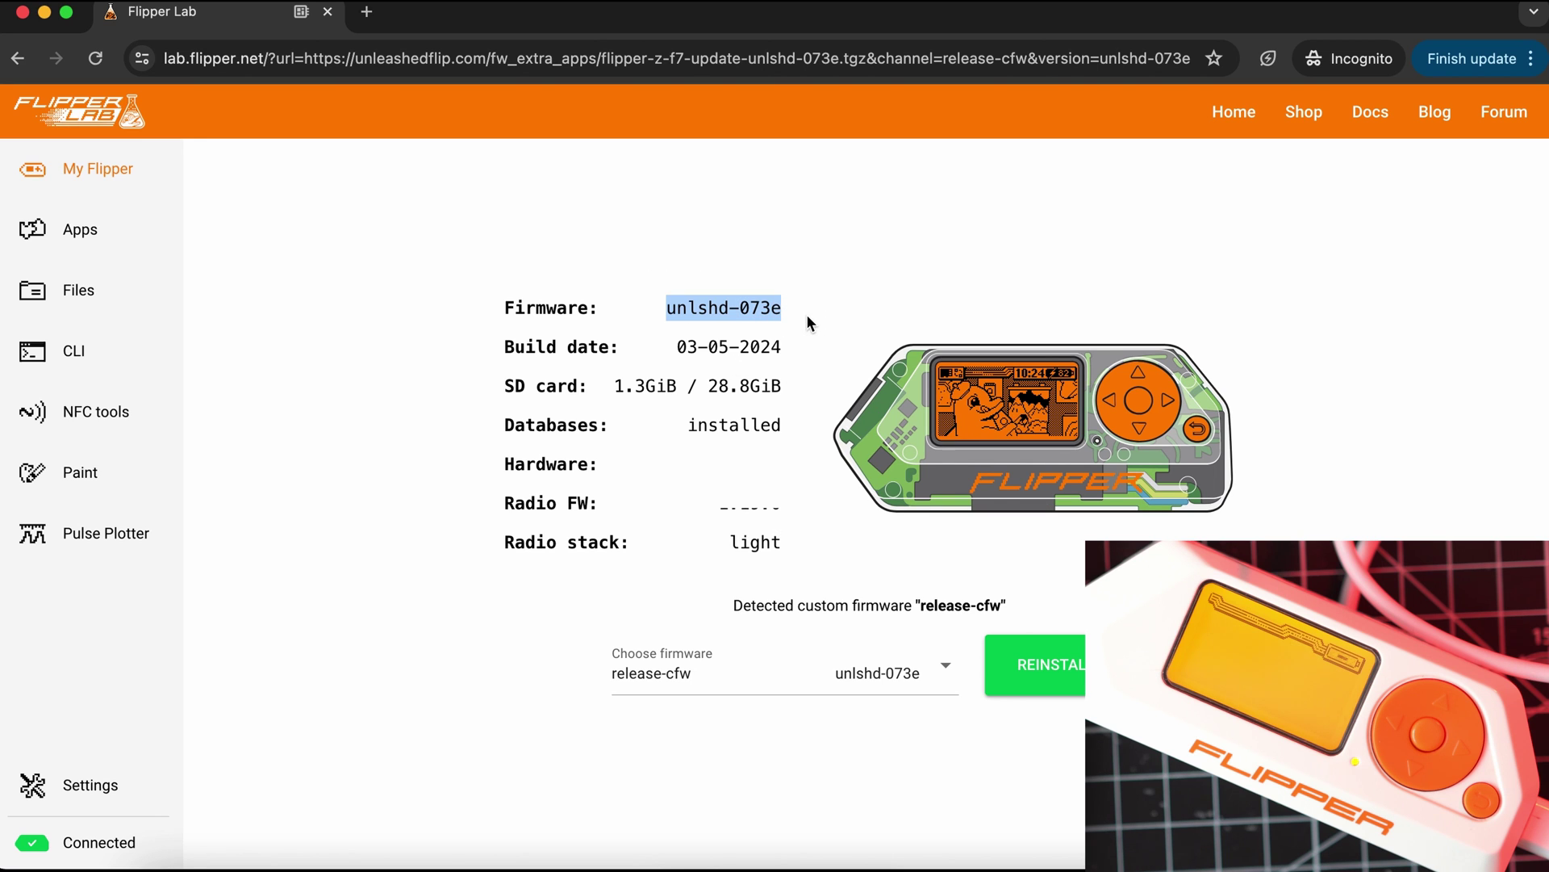